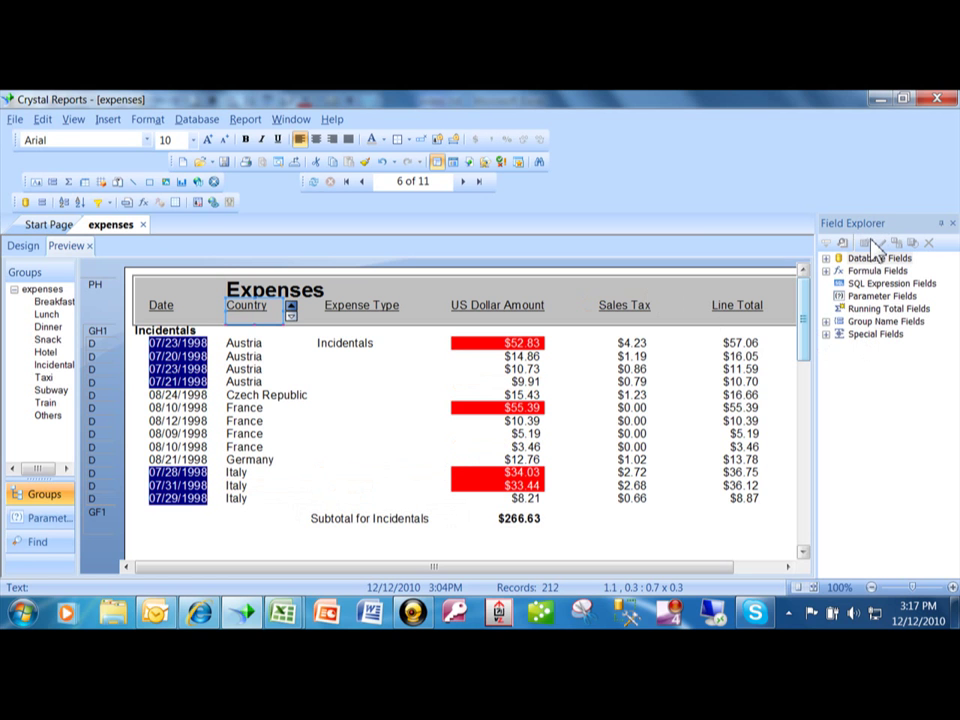
Create a new parameter field named Country Selection with the String type
right_click(867, 299)
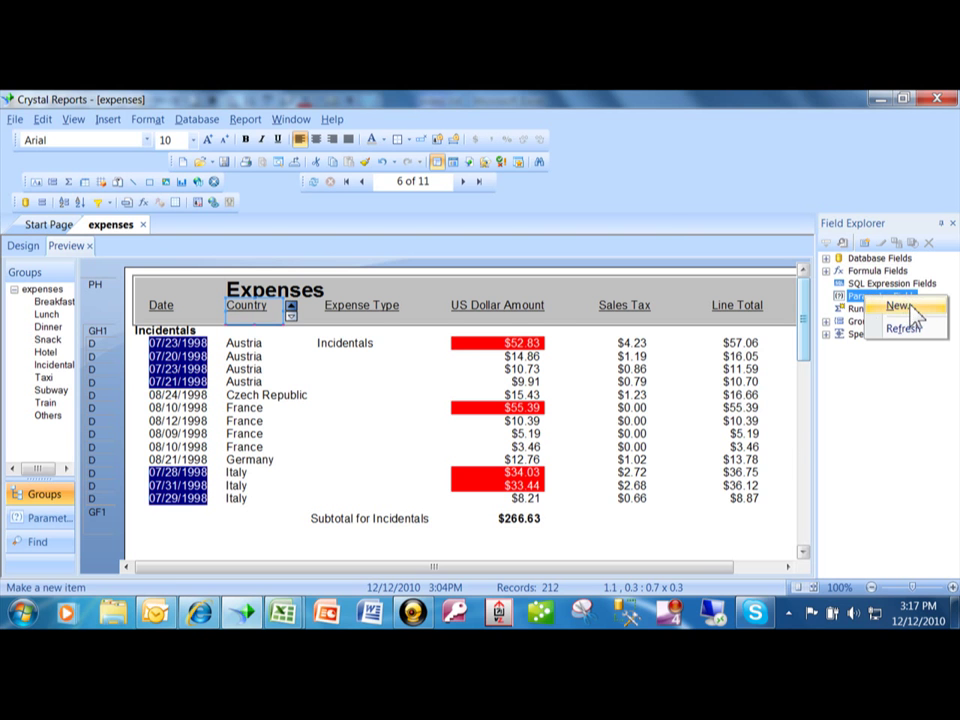
left_click(905, 305)
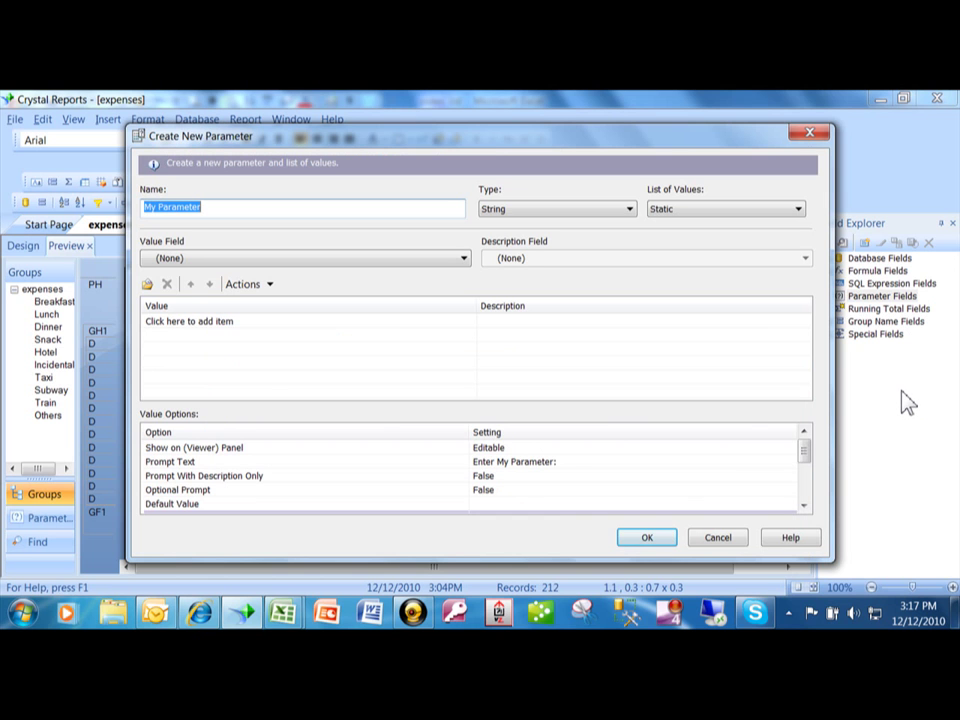
type("County")
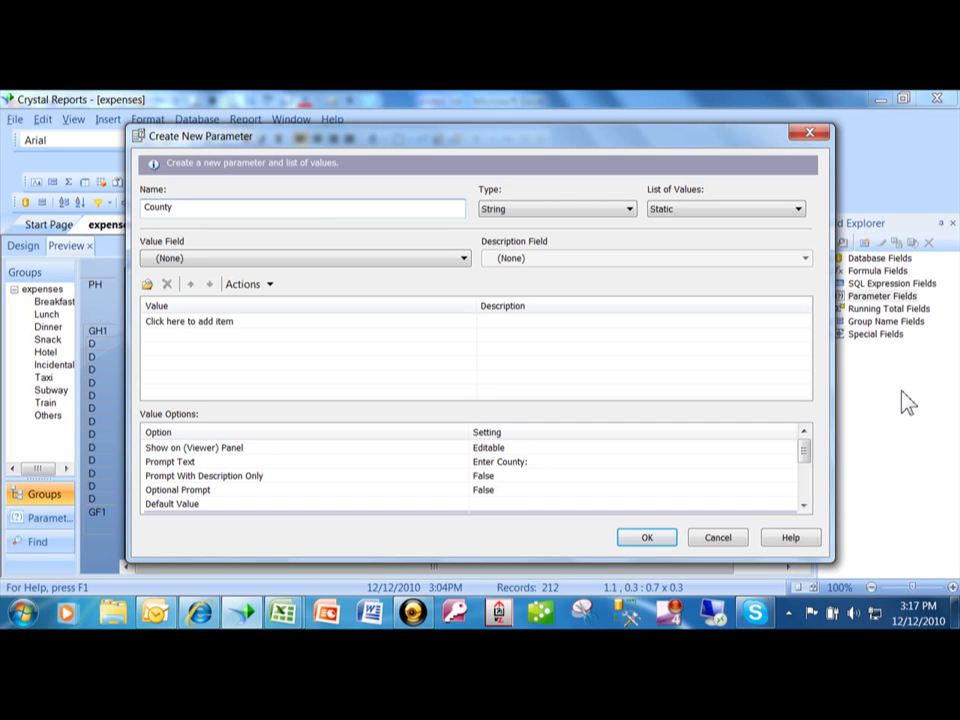
key("BackSpace")
type("ry Selection")
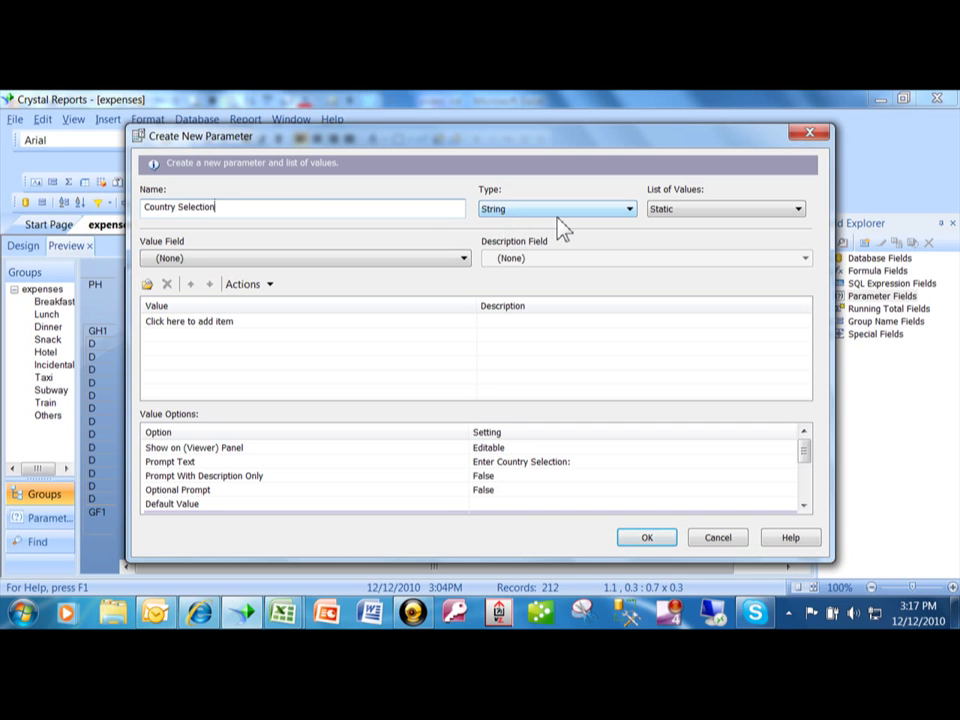
left_click(630, 210)
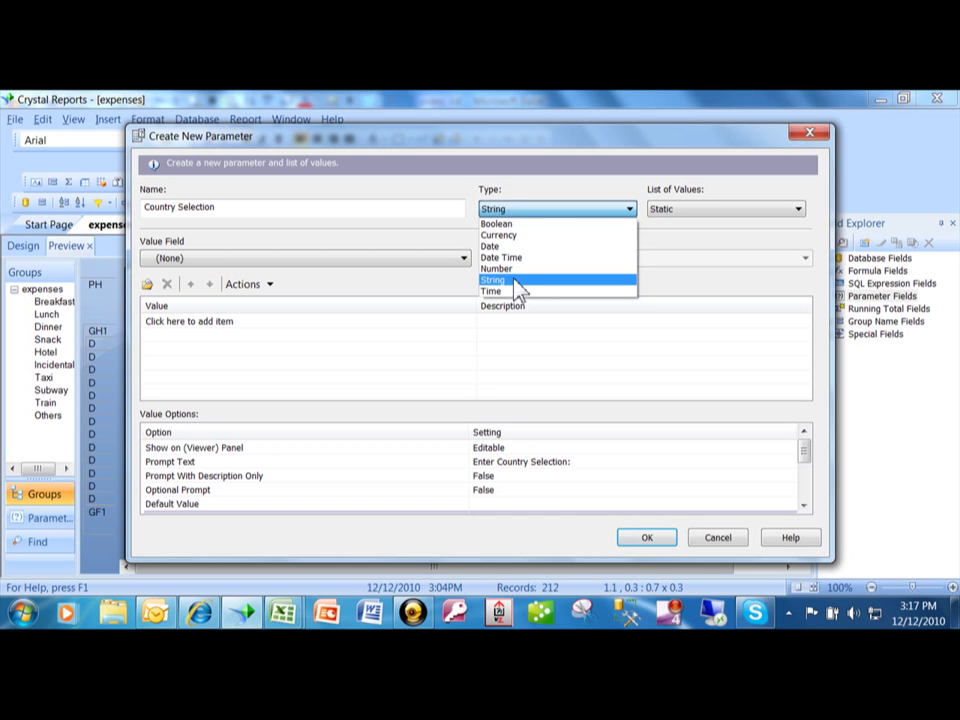
left_click(514, 280)
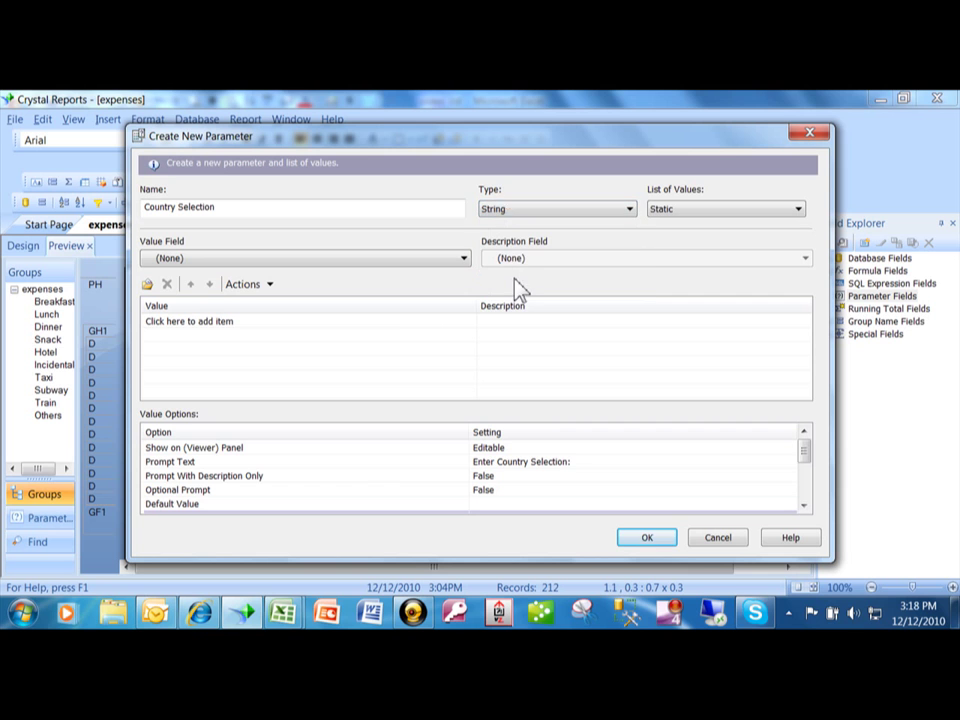
Make the parameter's list of values dynamic, use the Country field as its value source, and save the parameter
left_click(724, 212)
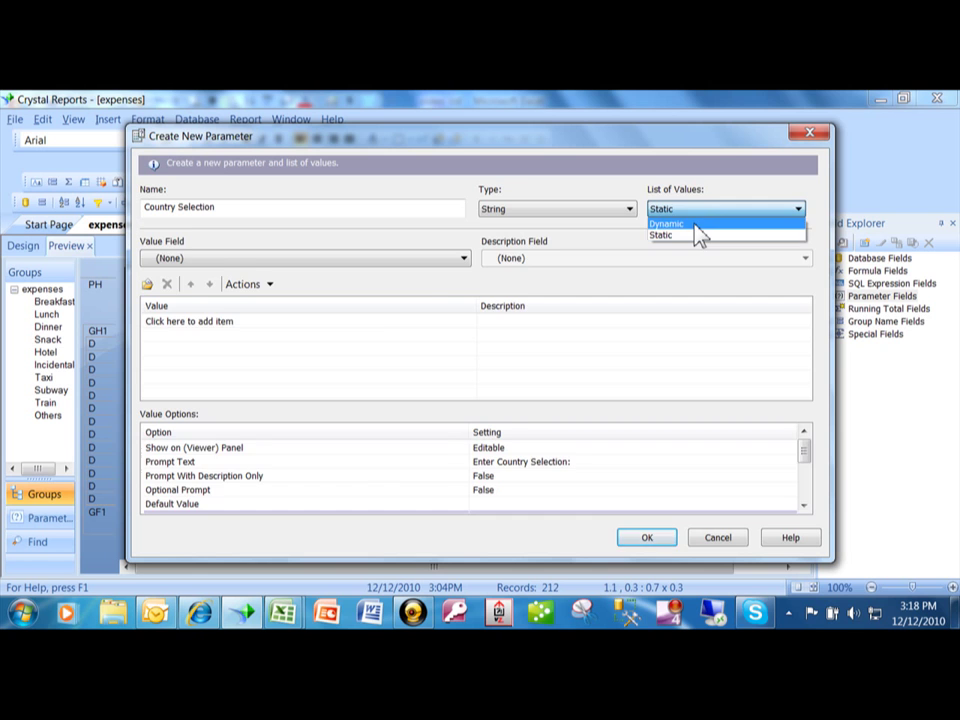
left_click(695, 224)
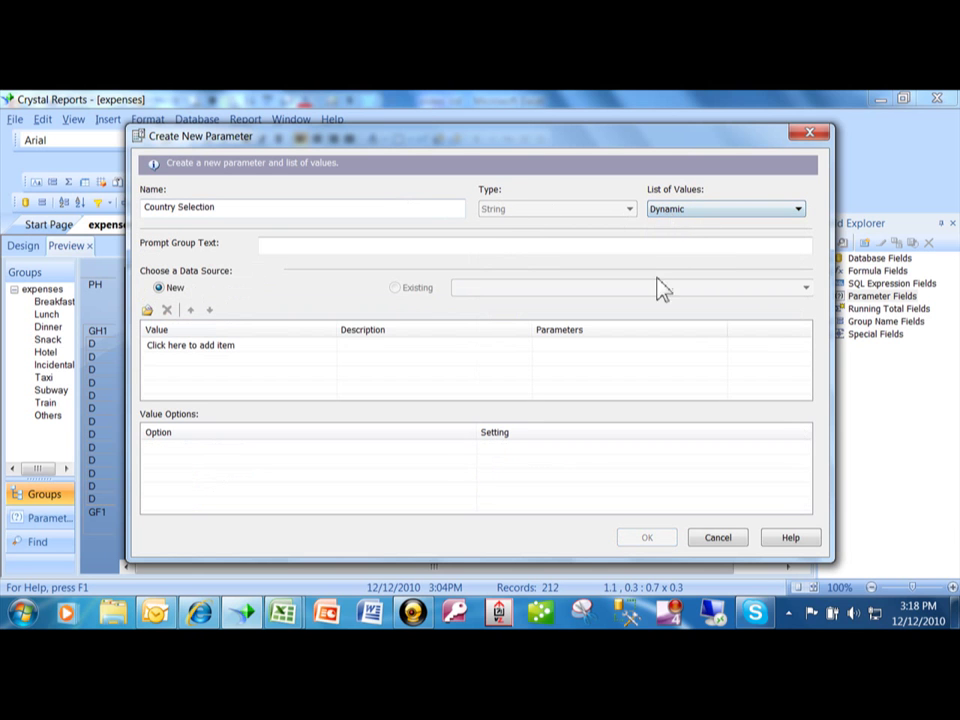
left_click(705, 248)
left_click(686, 213)
left_click(322, 366)
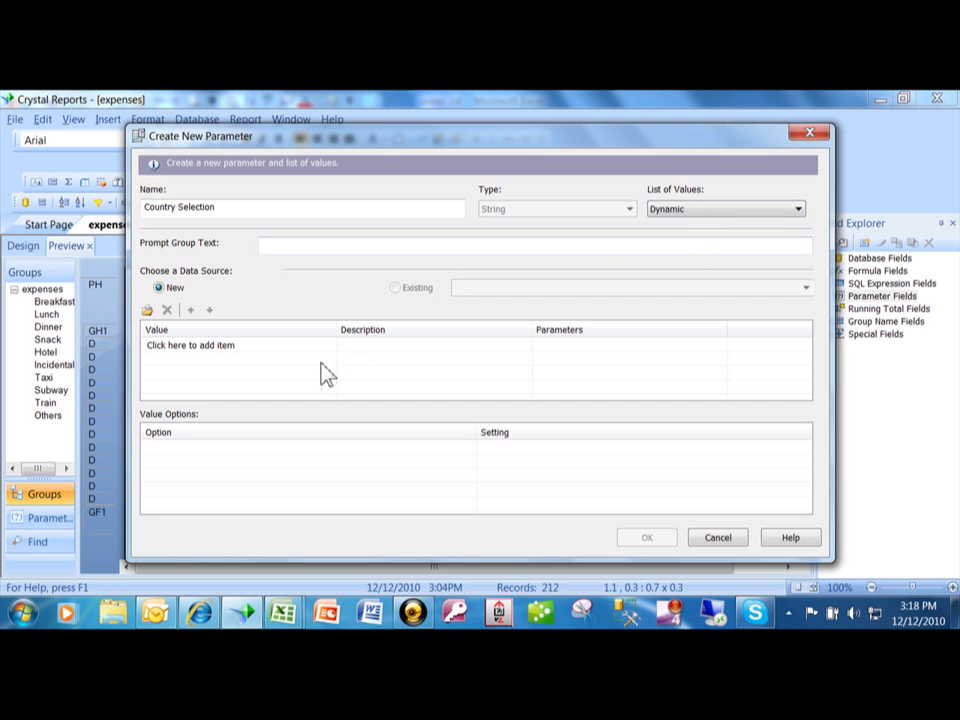
left_click(180, 350)
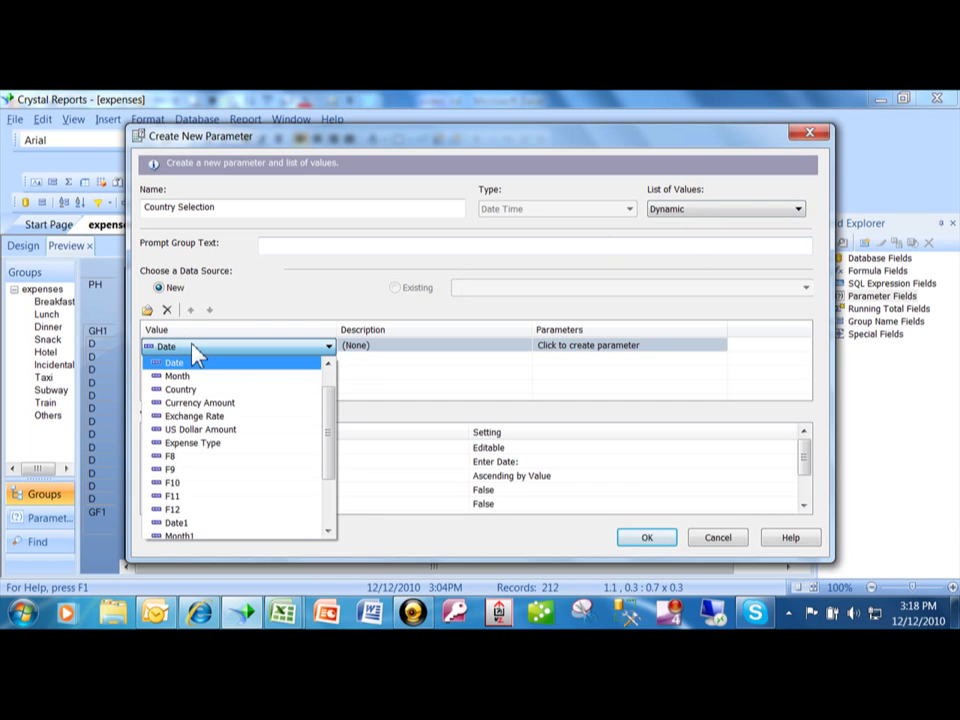
left_click(213, 398)
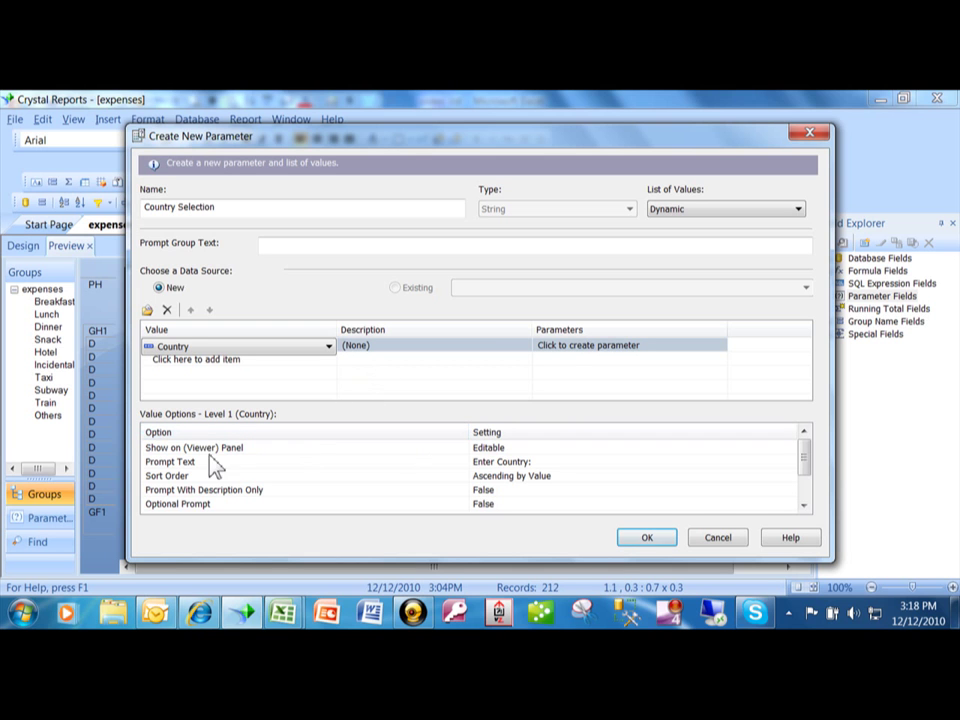
left_click(180, 468)
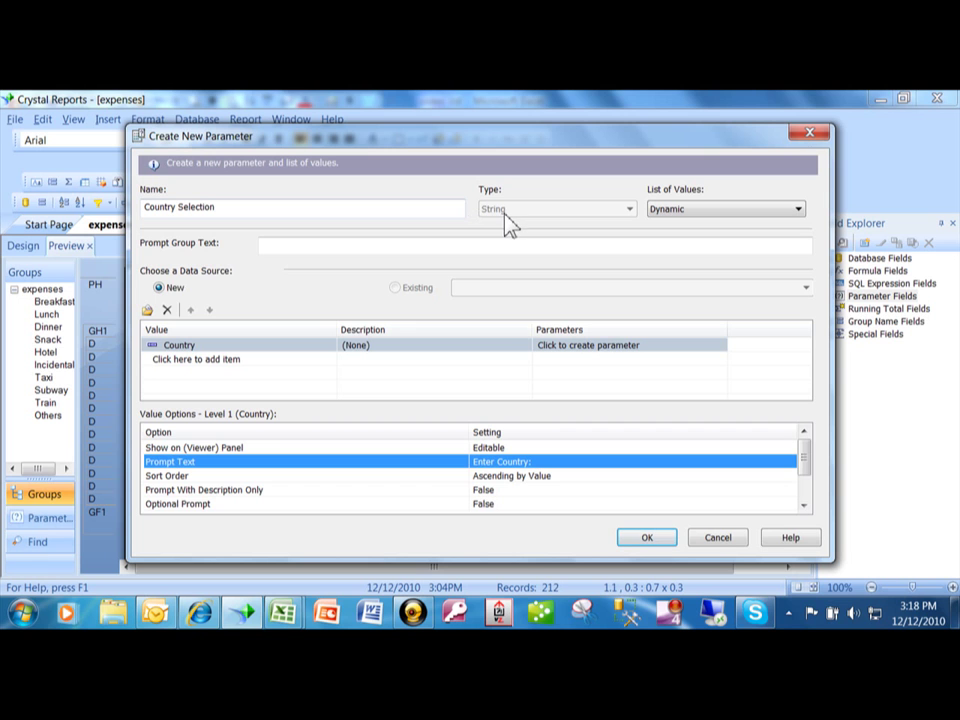
left_click(724, 209)
left_click(647, 538)
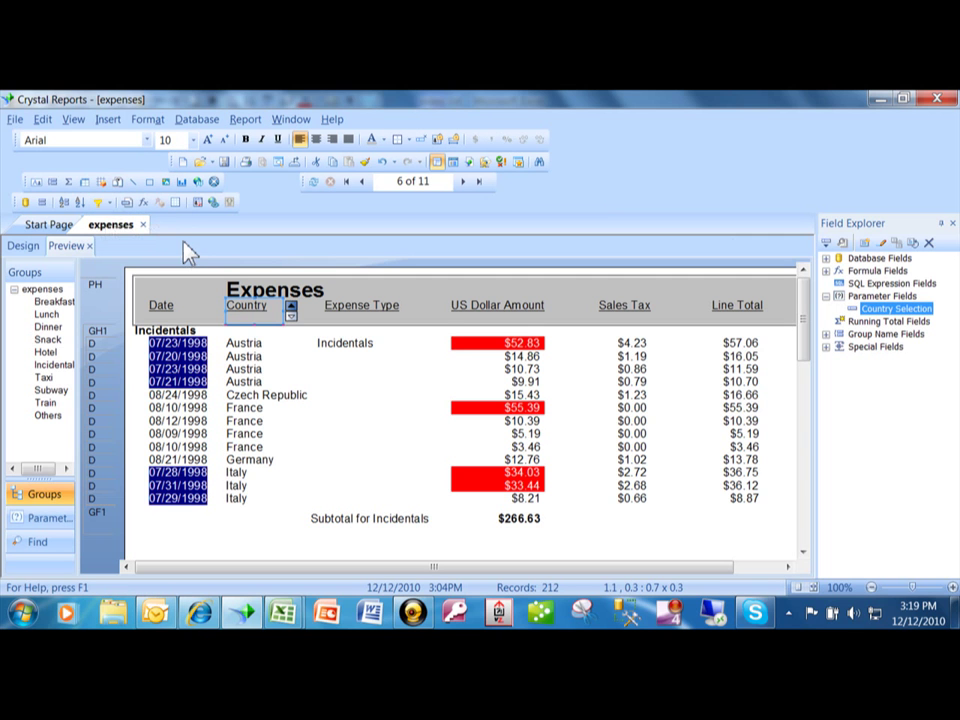
Add a record selection condition on the Country field so that it is equal to {?Country Selection}
left_click(97, 208)
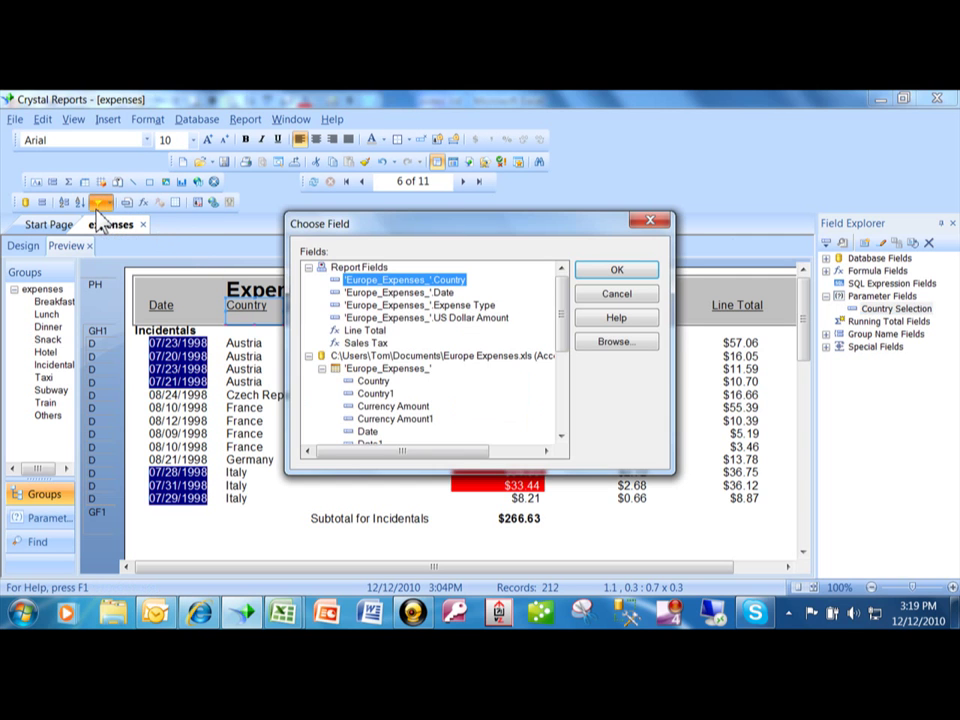
double_click(374, 383)
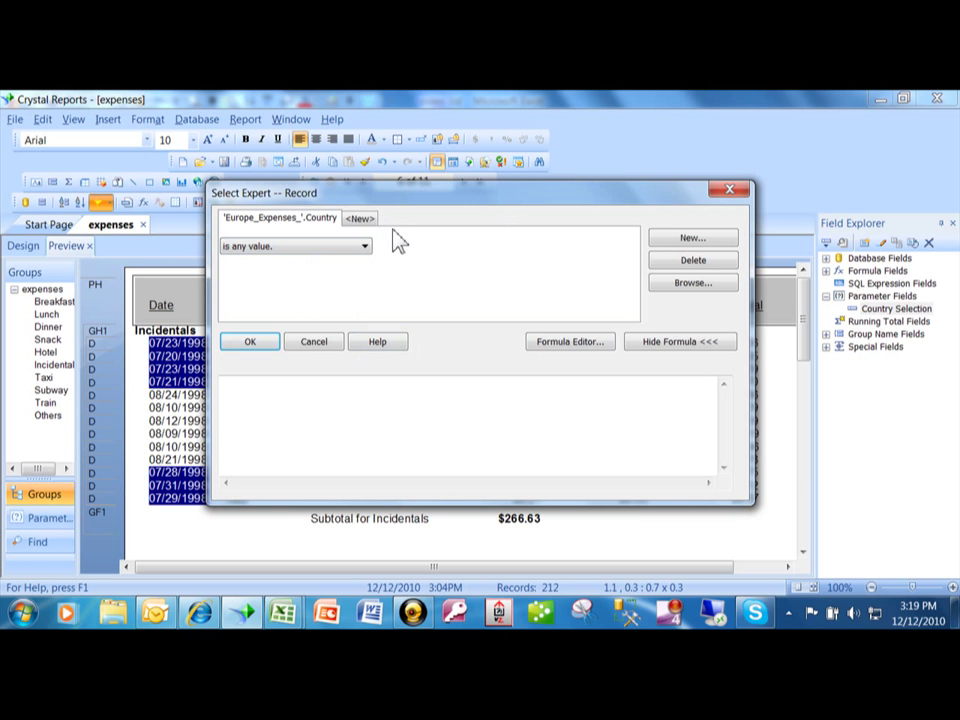
left_click(366, 247)
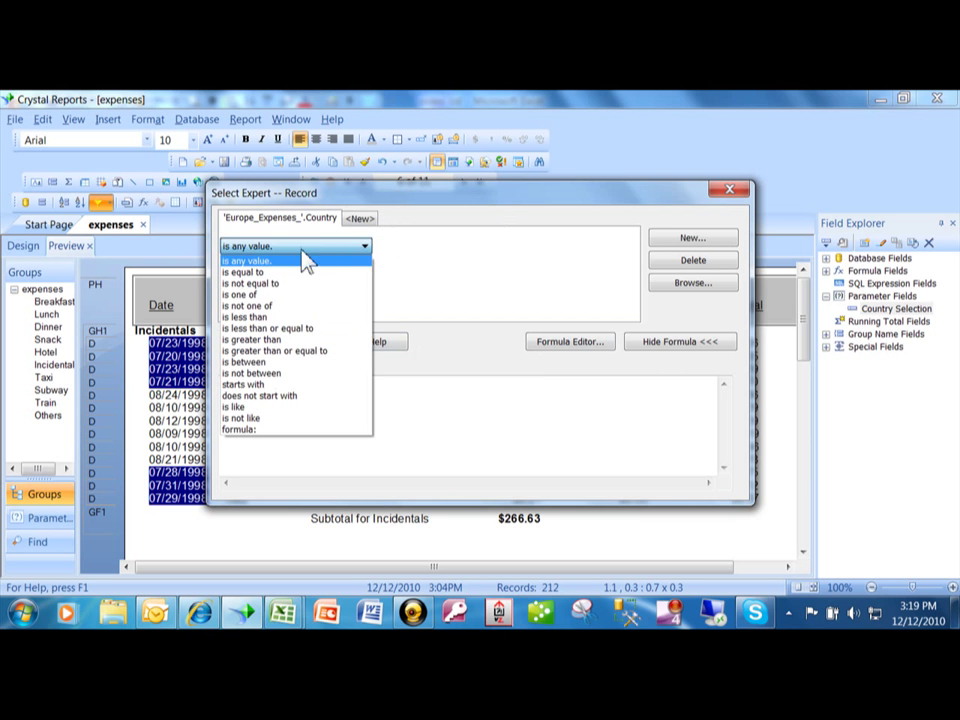
left_click(268, 275)
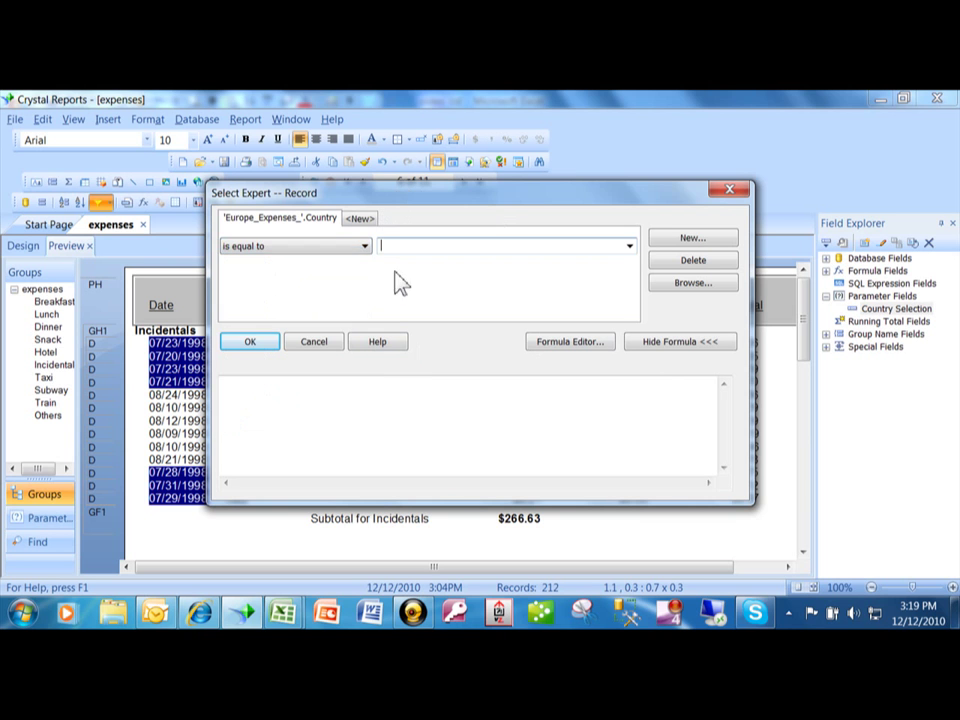
left_click(629, 247)
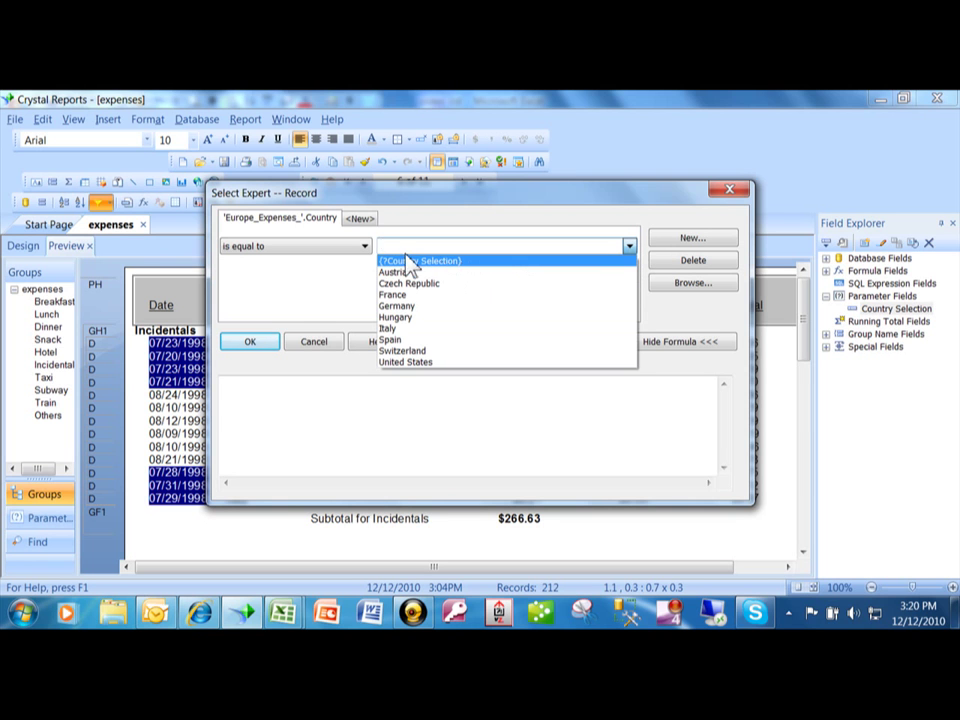
left_click(406, 259)
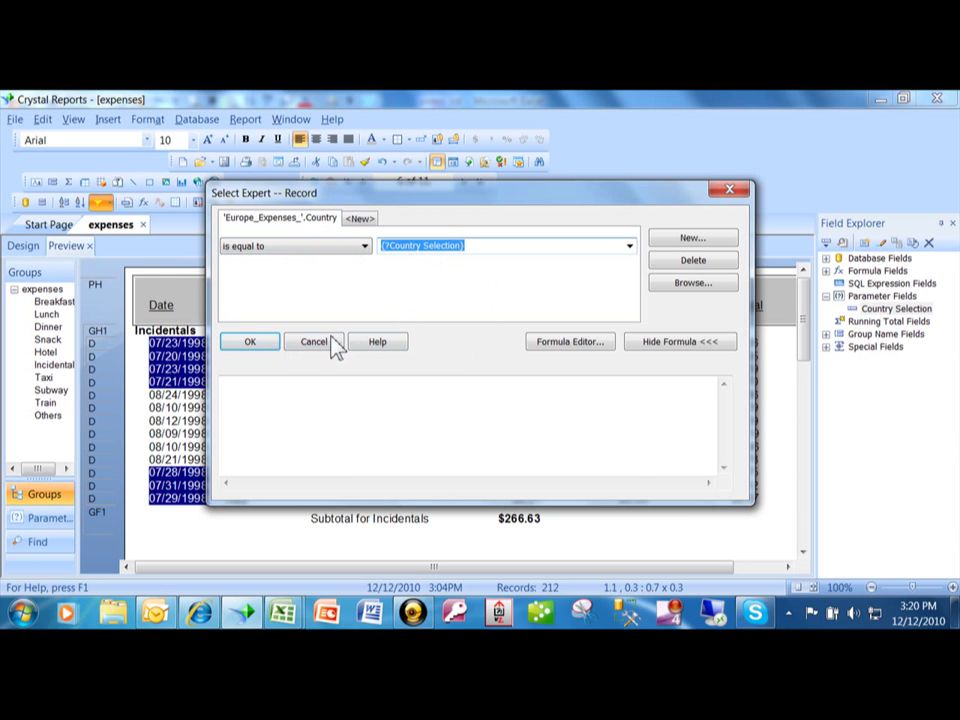
left_click(262, 343)
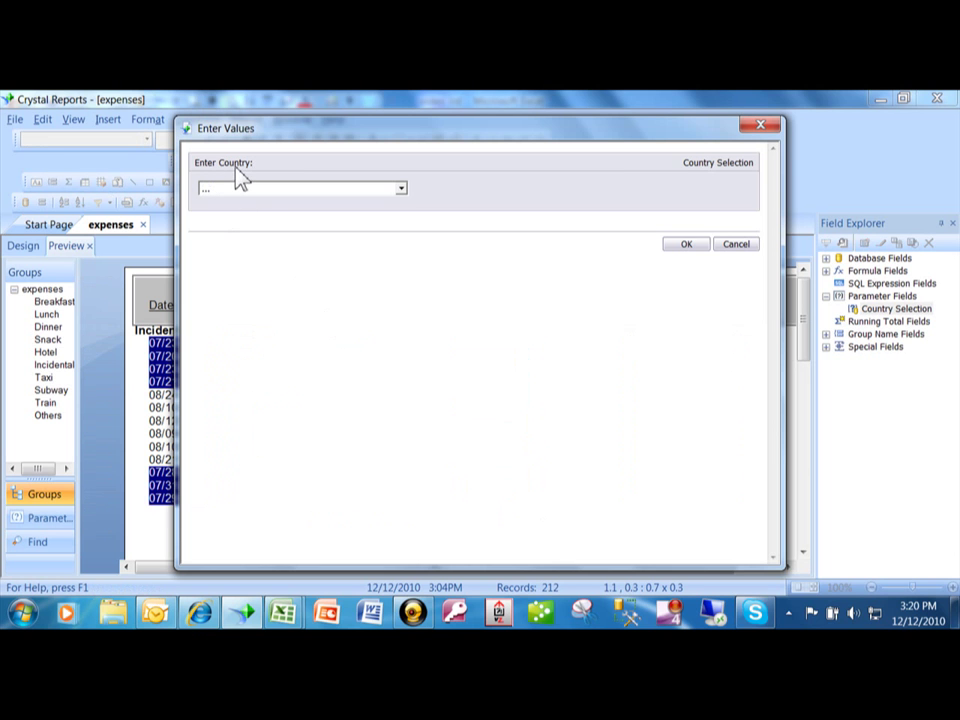
Run the report with Italy as the country value and page forward through the filtered report to page 8
left_click(403, 193)
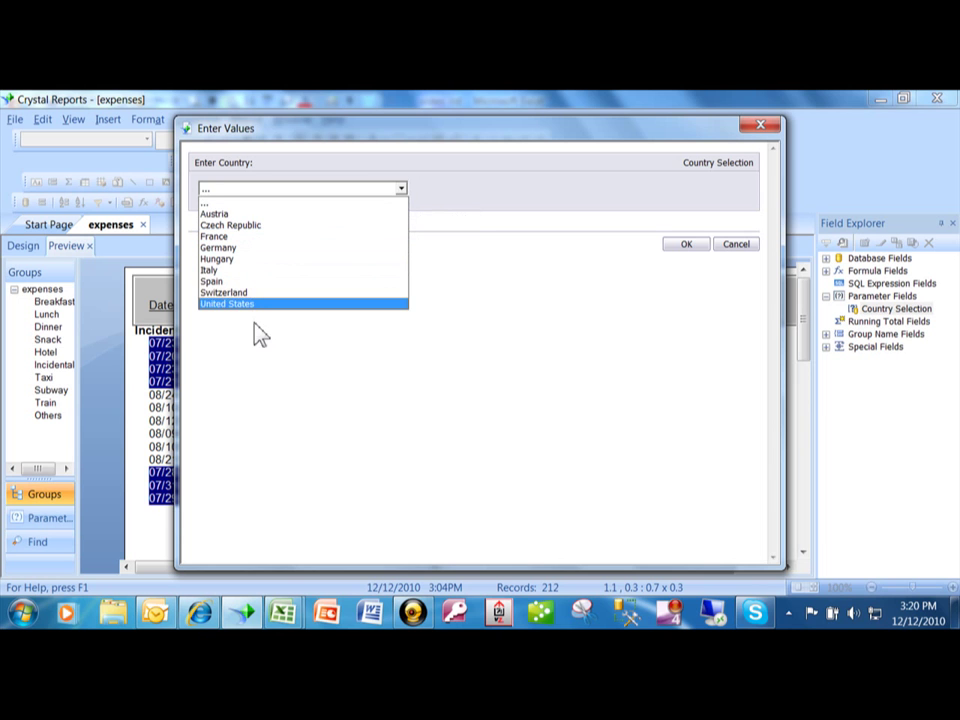
left_click(243, 271)
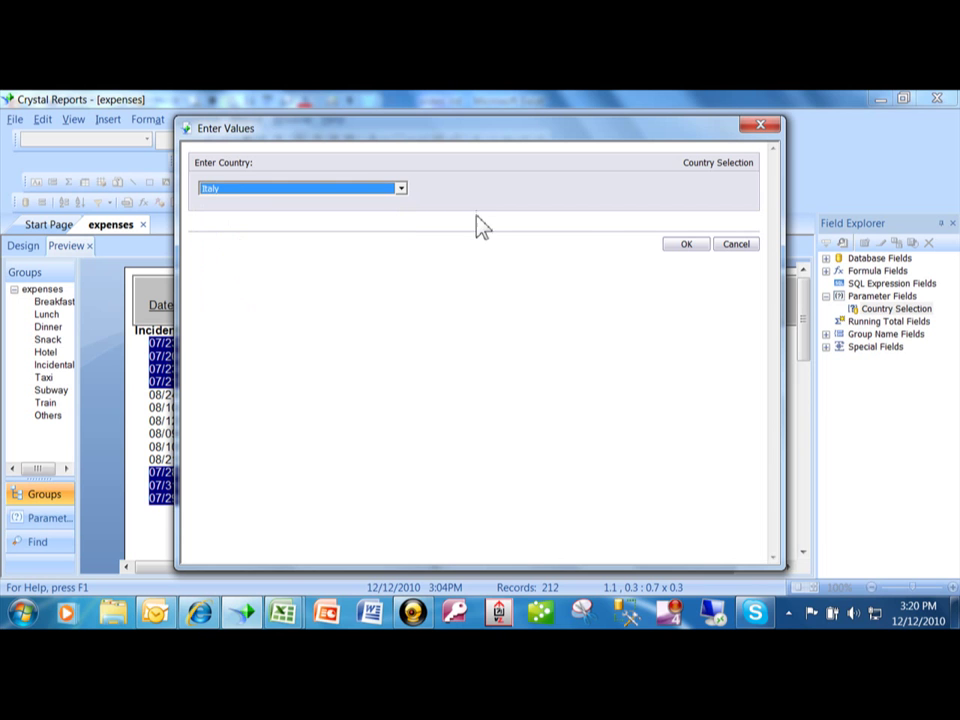
left_click(686, 245)
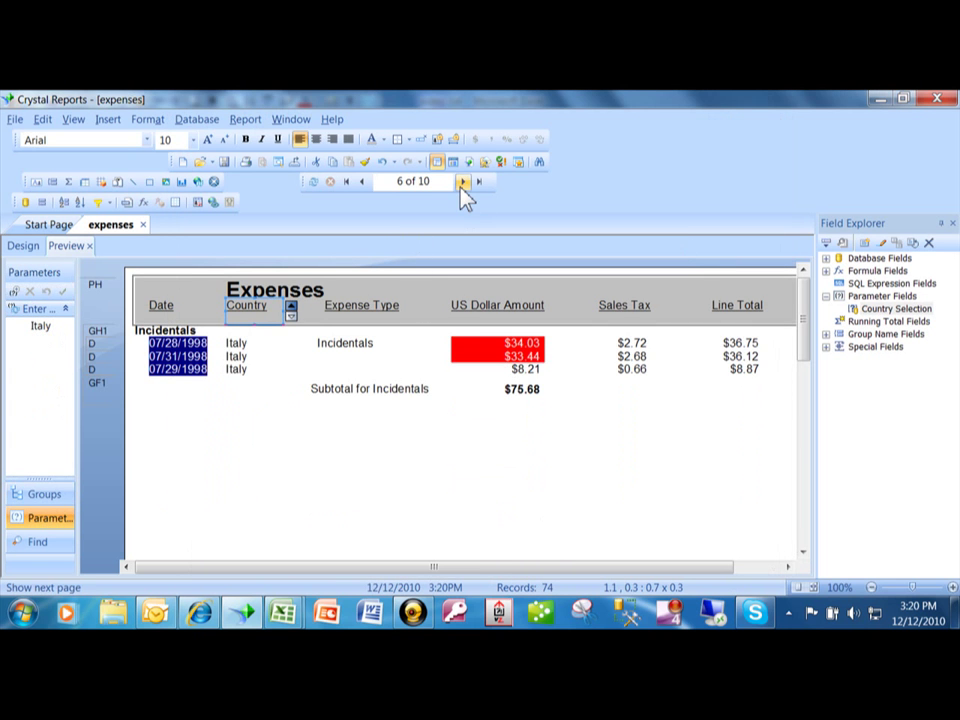
left_click(462, 182)
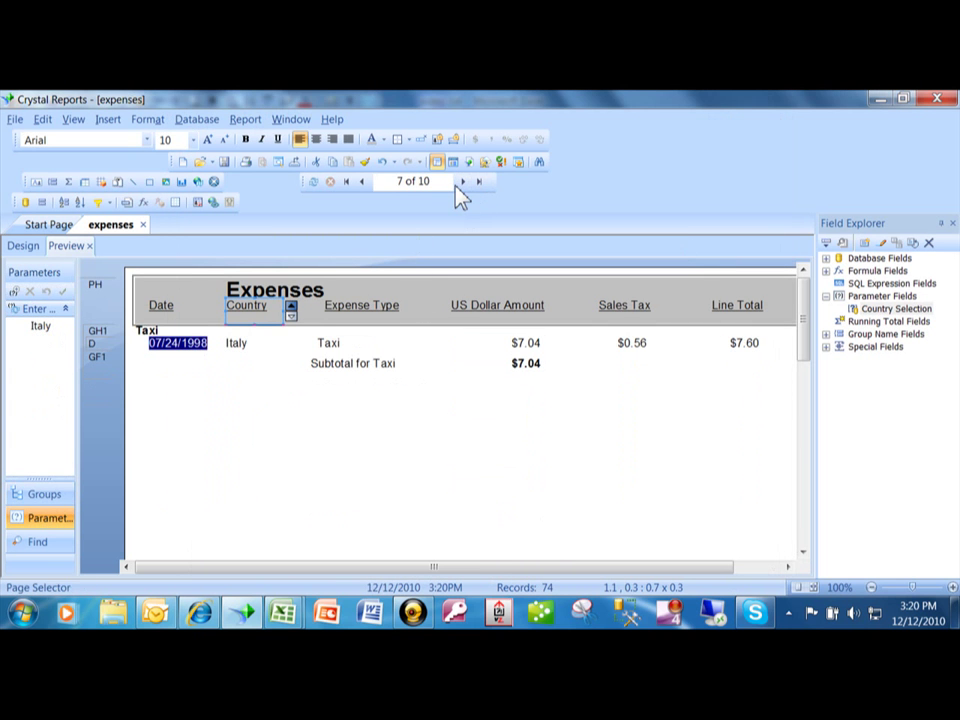
left_click(462, 182)
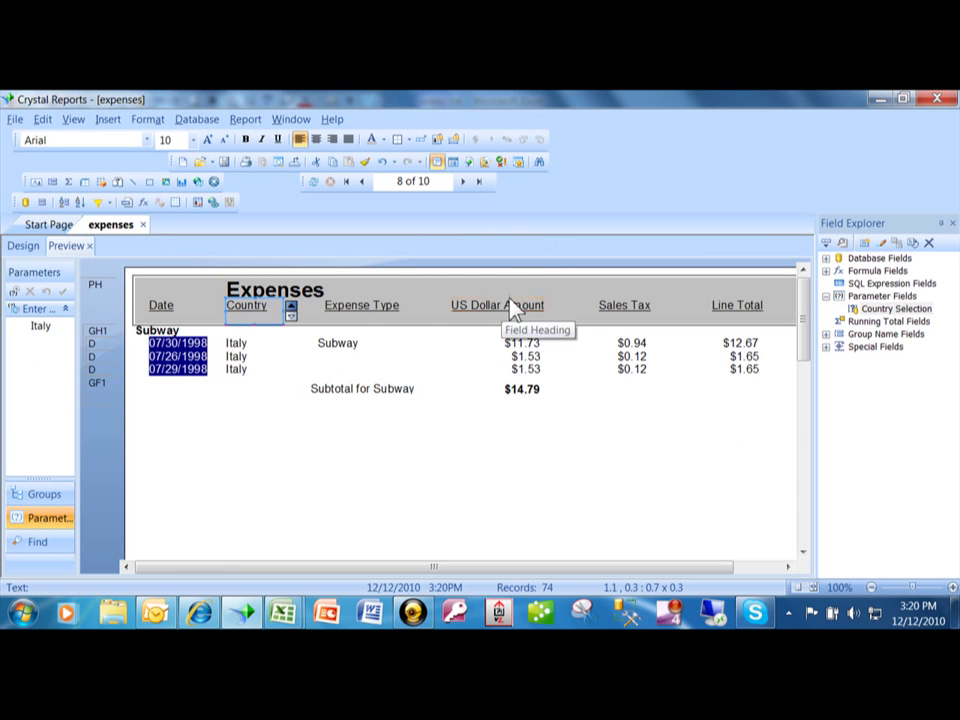
Refresh the report by prompting for new parameter values, choose Spain, and page back through the filtered report to page 3
left_click(315, 185)
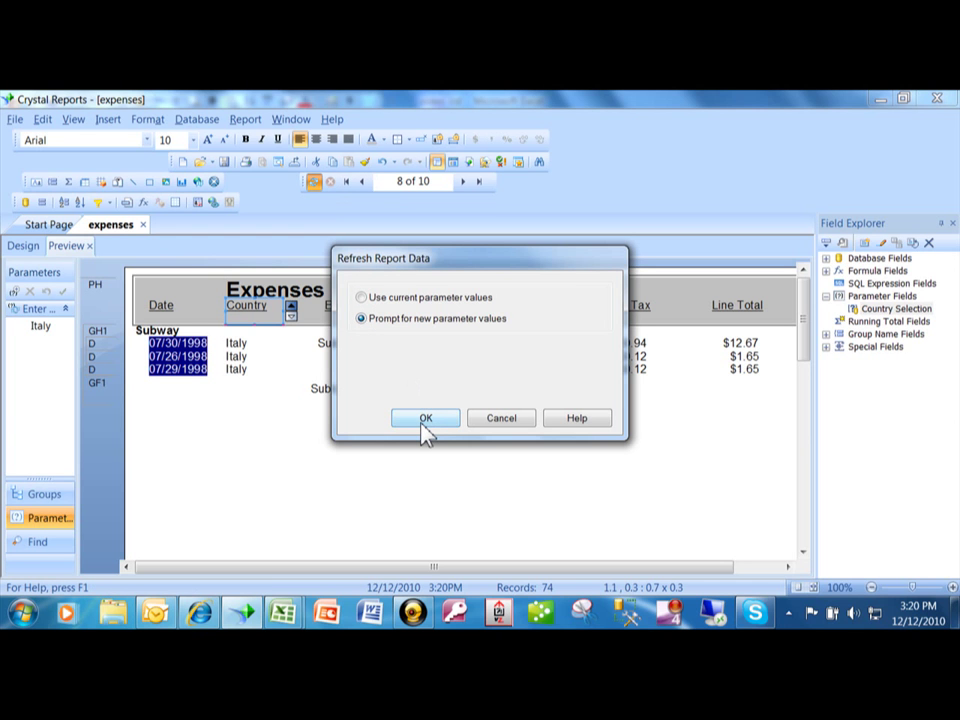
left_click(425, 419)
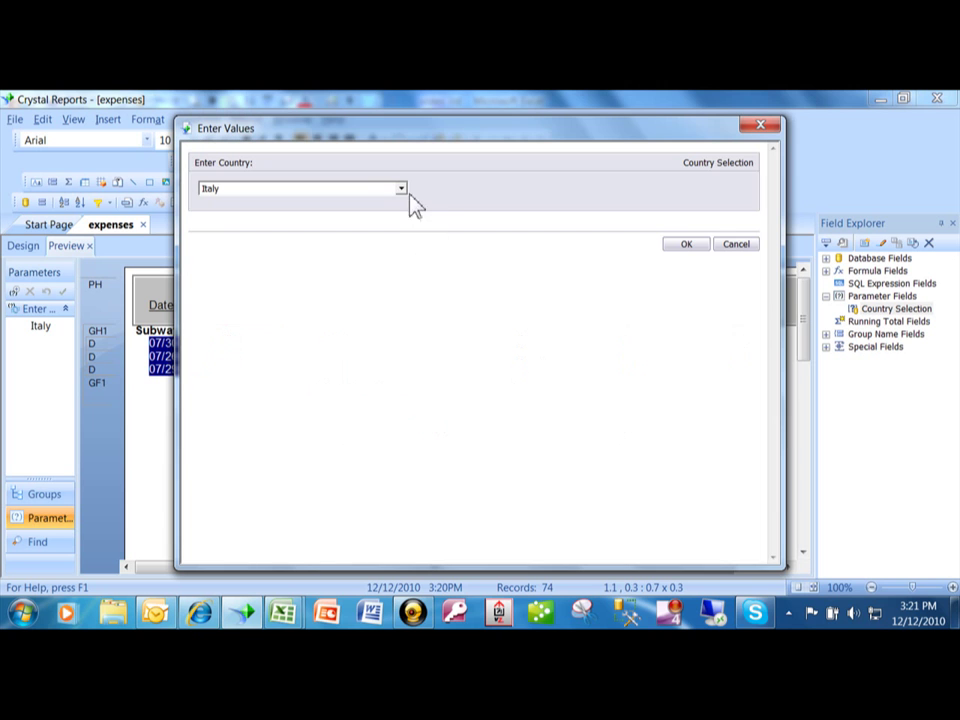
left_click(401, 190)
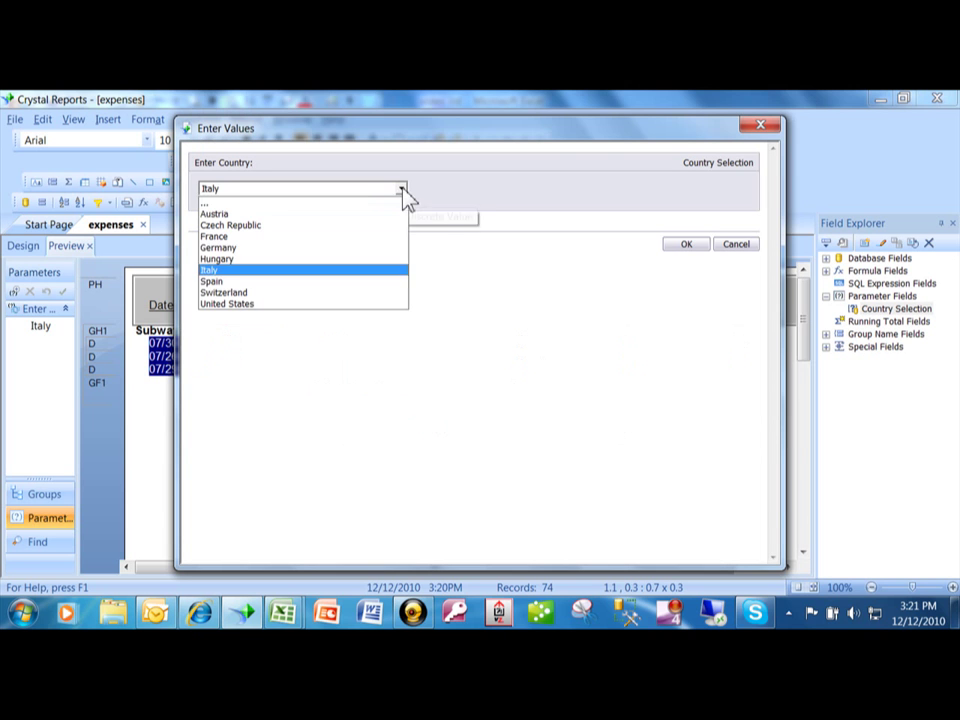
left_click(273, 284)
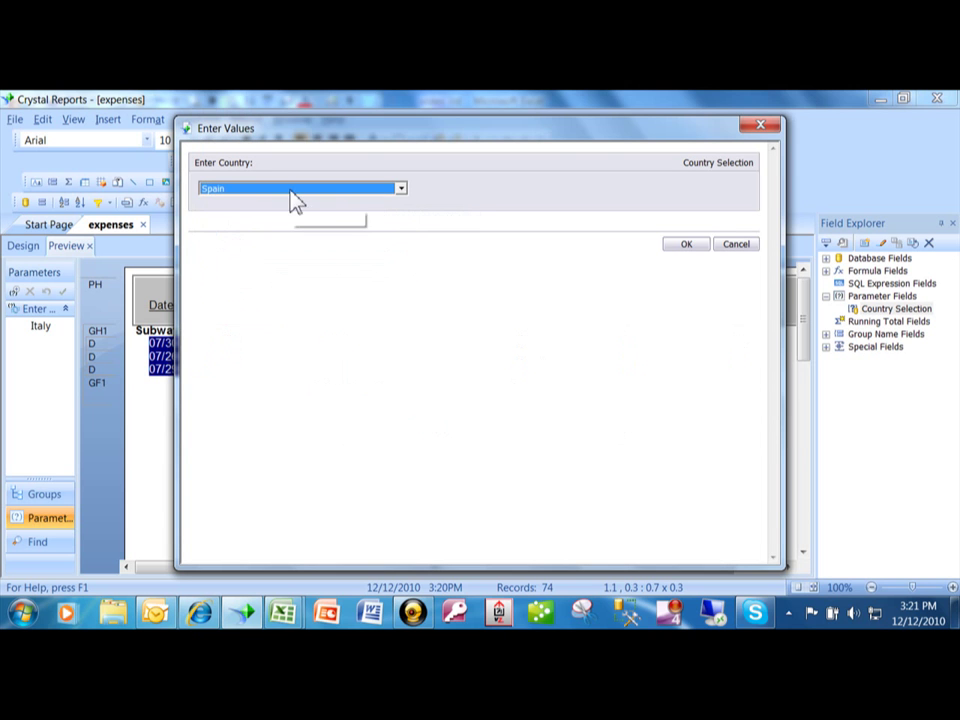
left_click(676, 248)
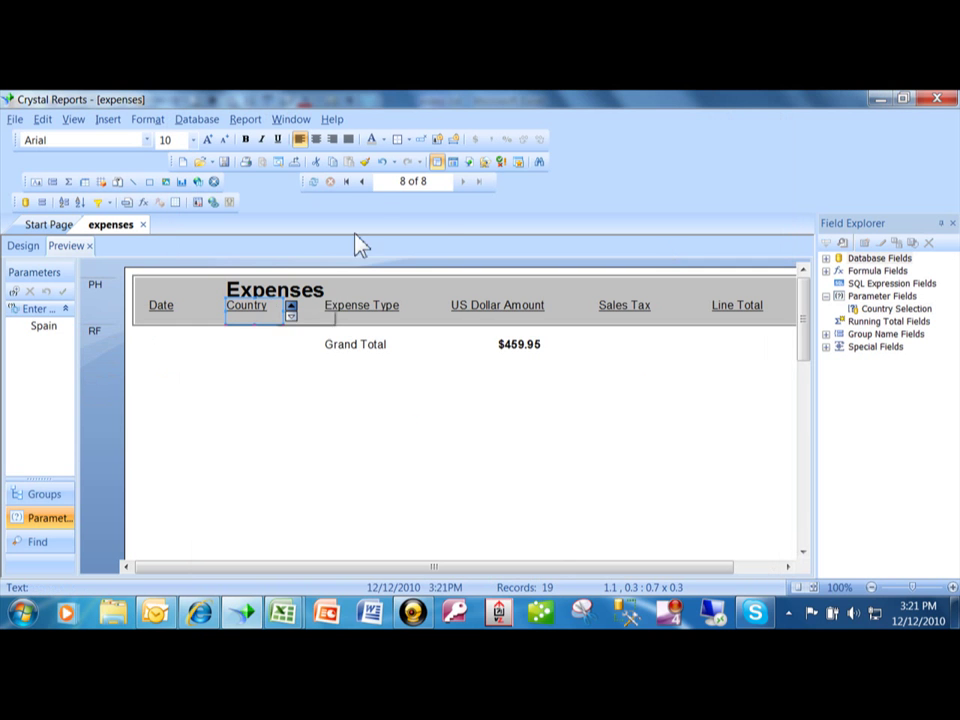
left_click(362, 182)
left_click(362, 182)
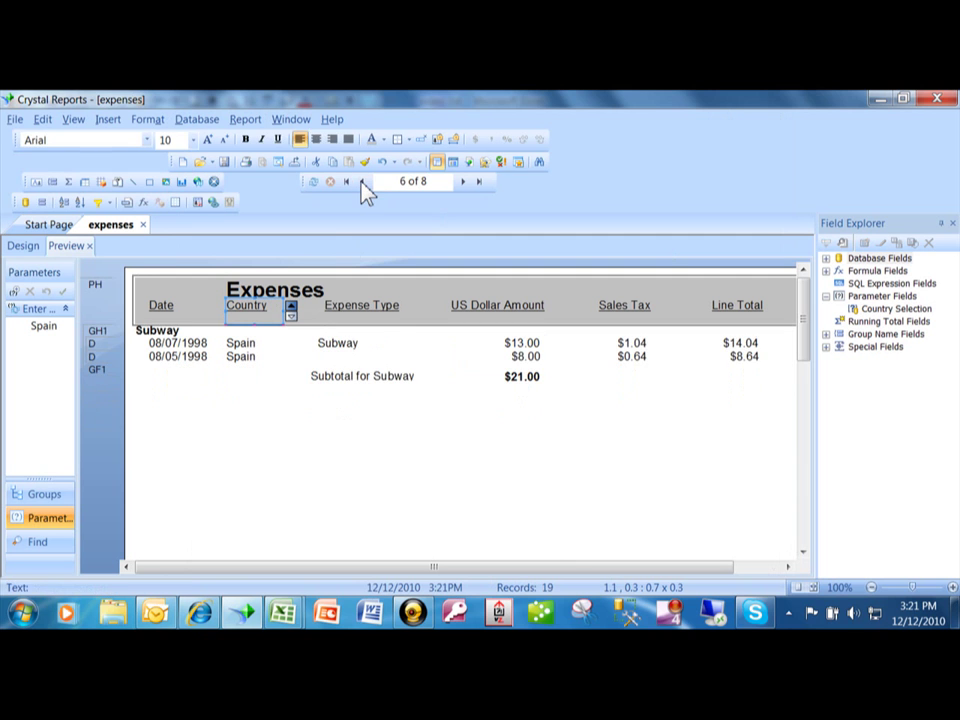
left_click(362, 182)
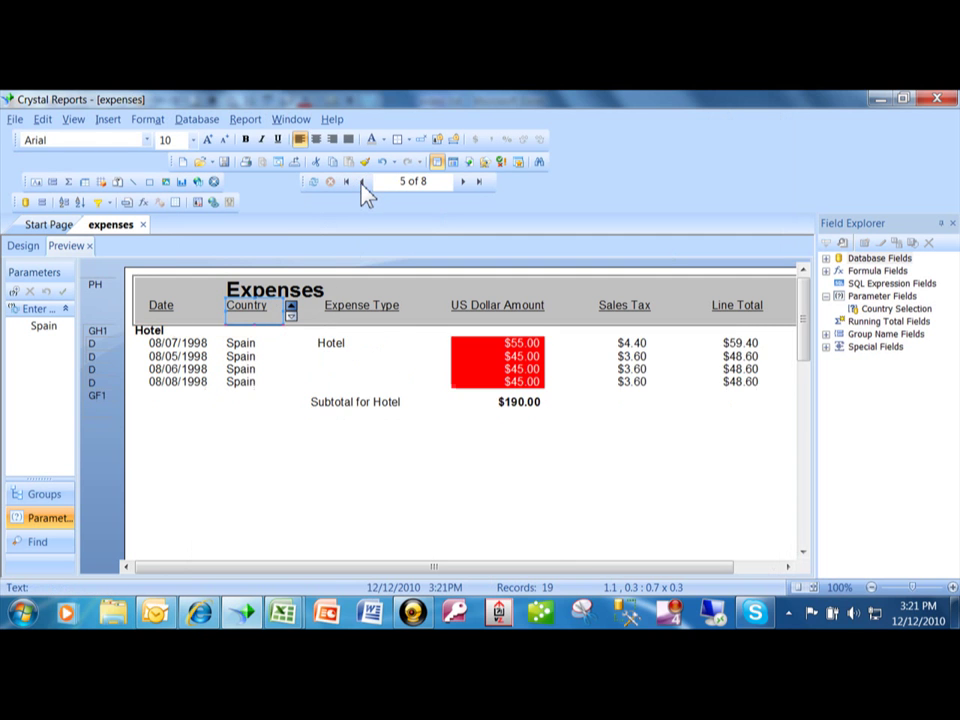
left_click(362, 182)
left_click(362, 182)
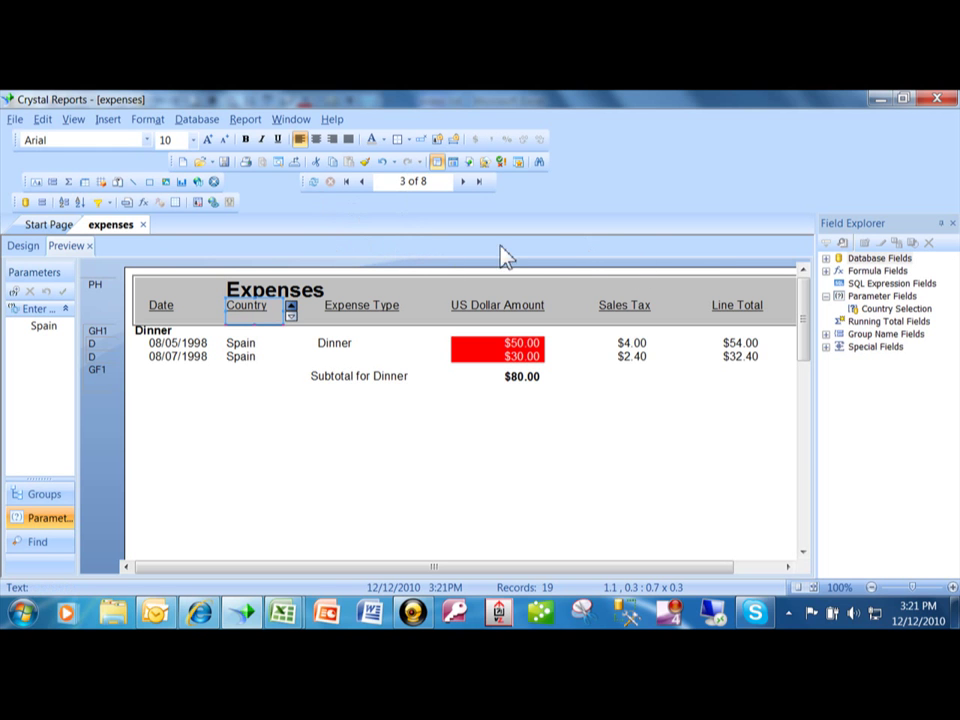
Edit the Country Selection parameter so that Allow multiple values is True, and save the parameter
right_click(873, 309)
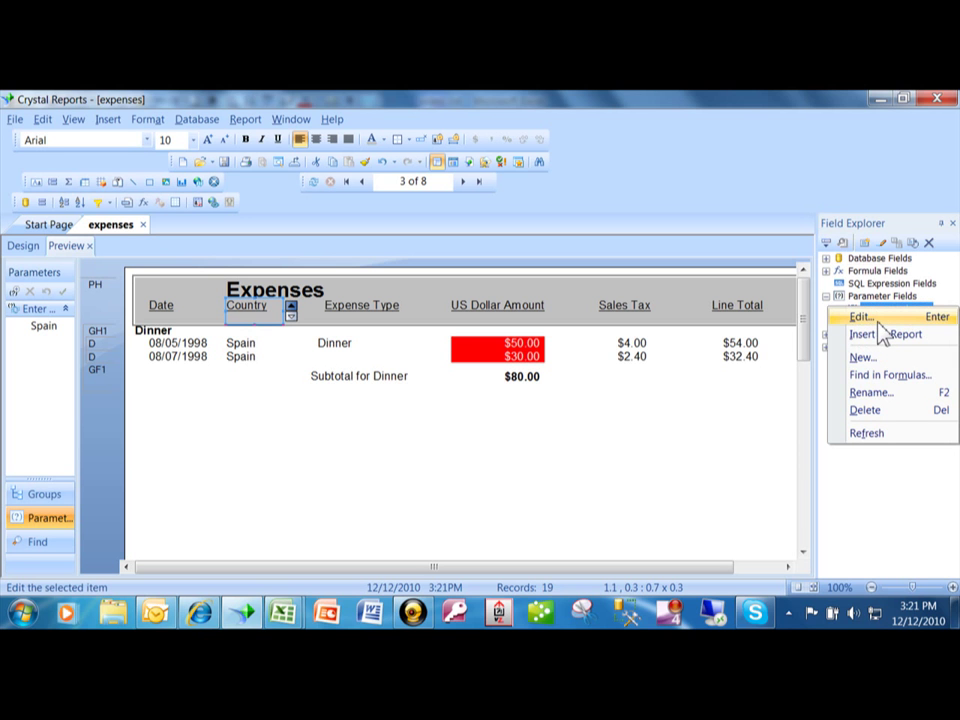
left_click(870, 318)
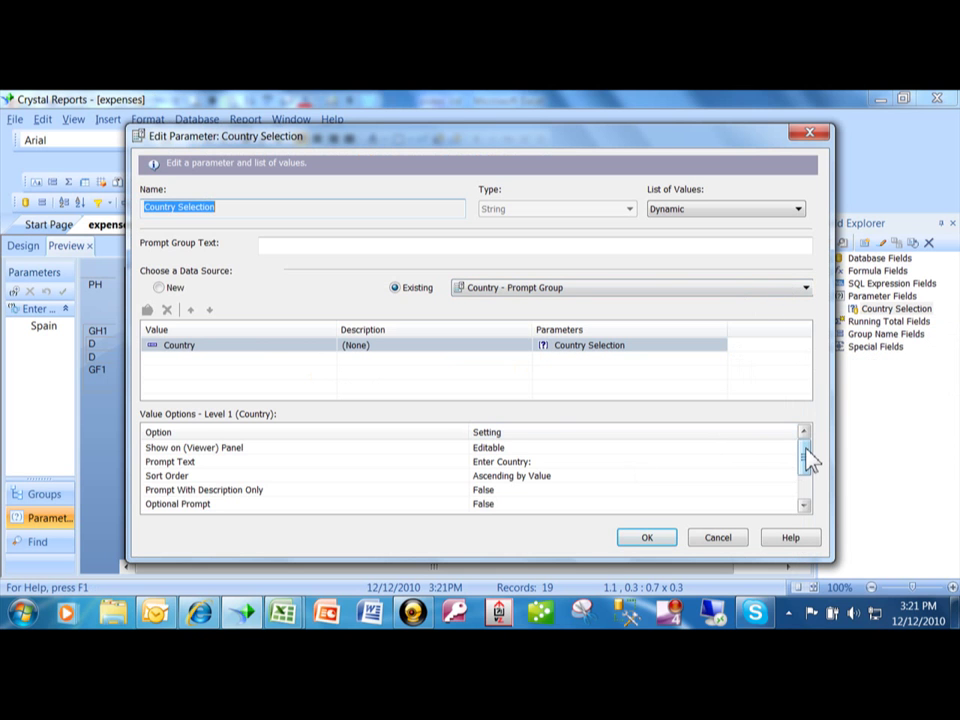
left_click_drag(808, 458, 808, 480)
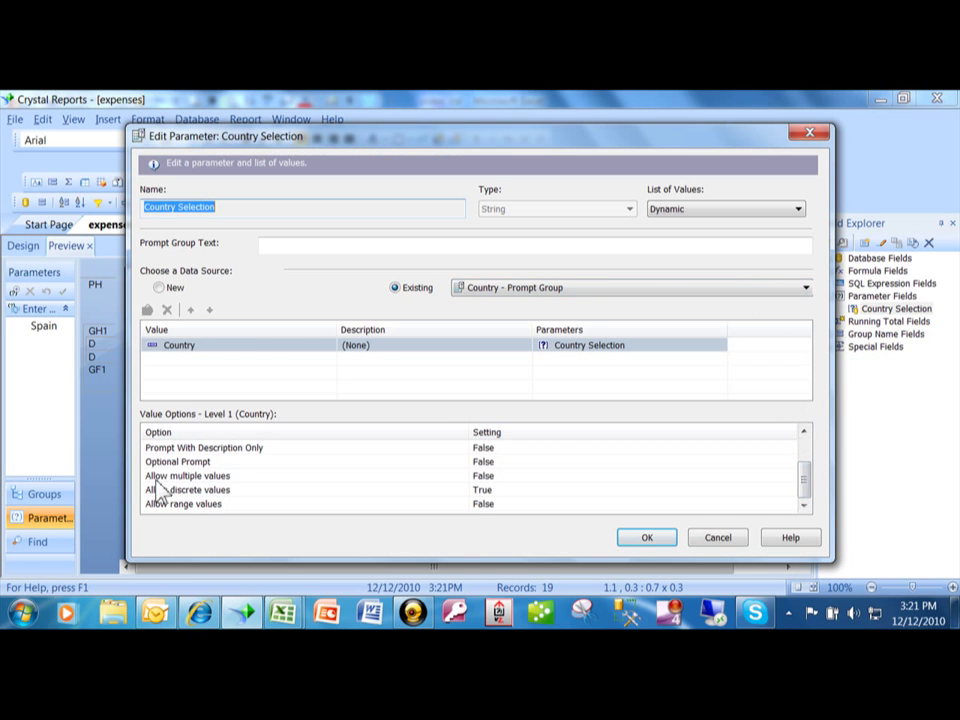
left_click(505, 476)
left_click(500, 489)
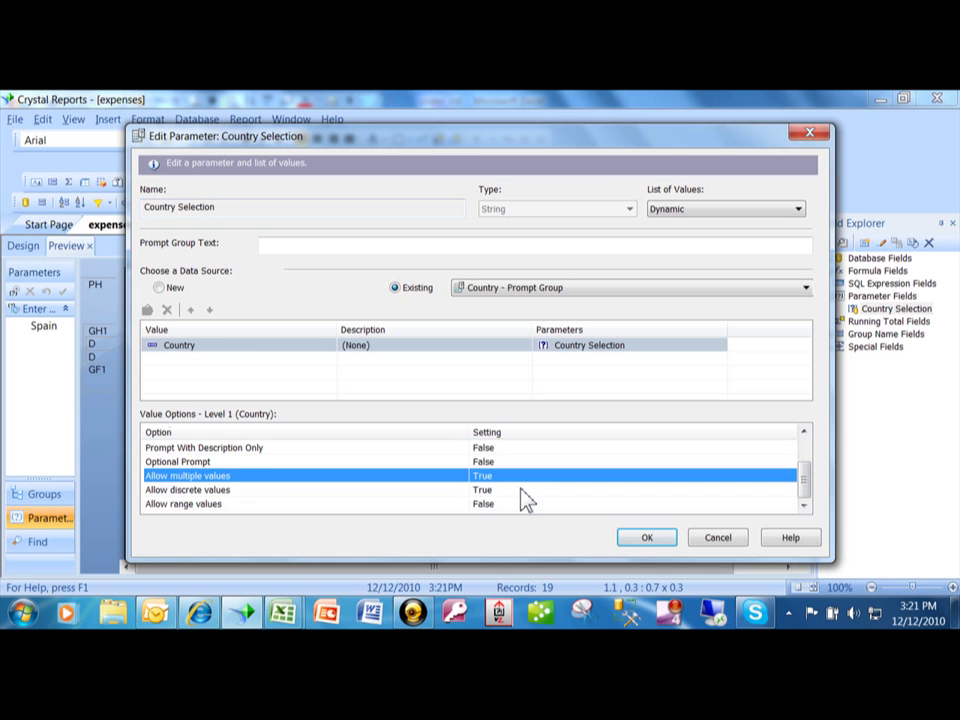
left_click(648, 541)
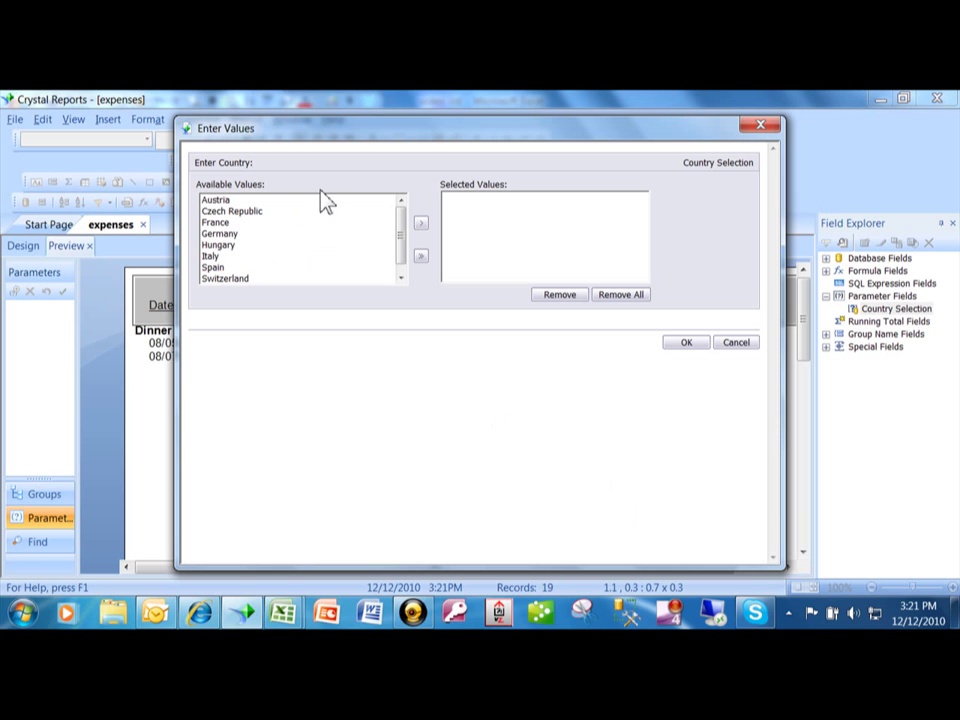
Add France, Germany, Italy and Spain as the selected country values and run the report with them
left_click(228, 223)
double_click(229, 224)
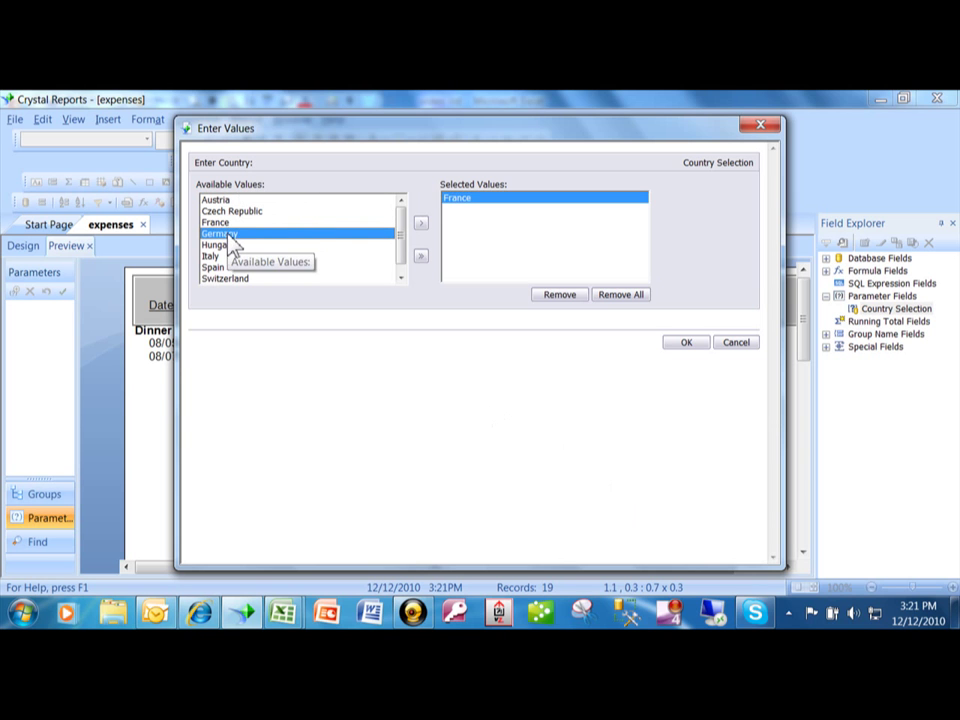
double_click(230, 234)
double_click(218, 256)
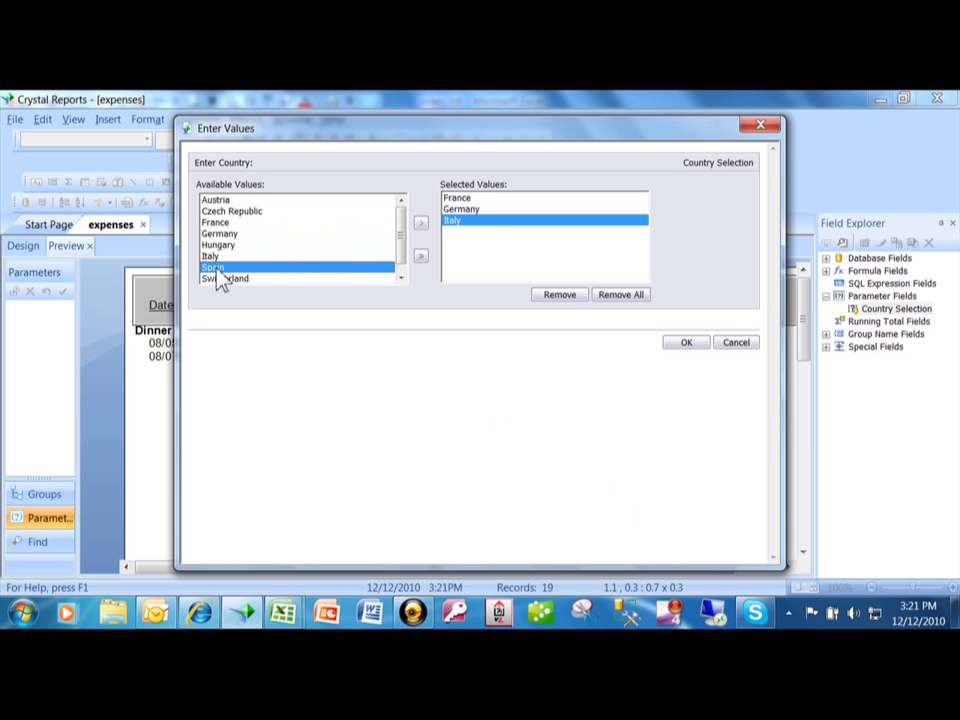
double_click(217, 268)
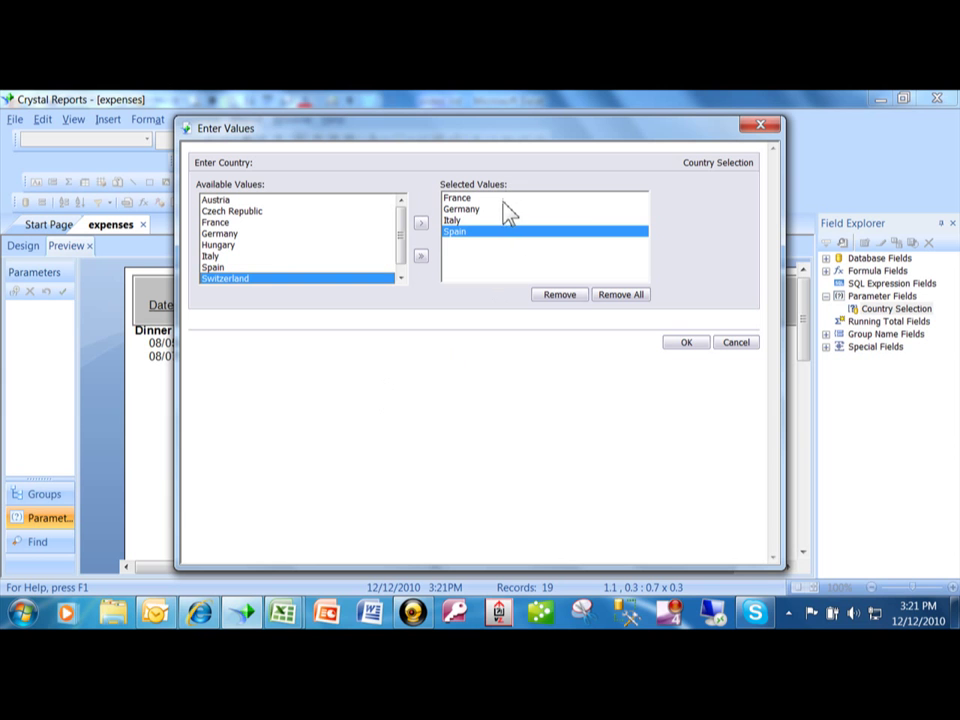
left_click(687, 343)
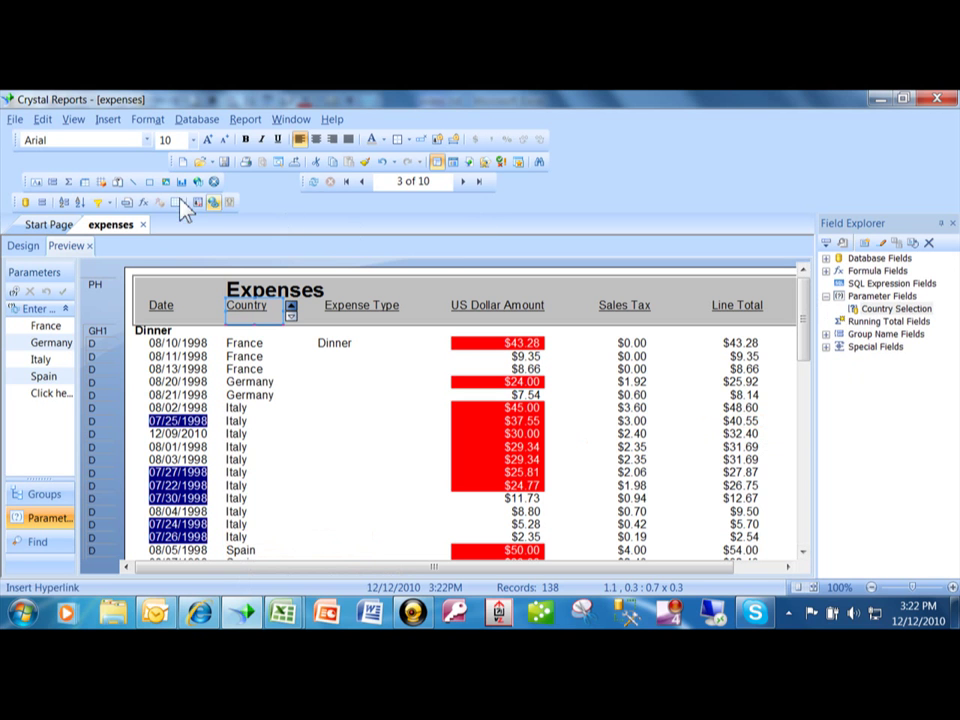
Review the record selection condition on the Country field in the Select Expert and dismiss it without saving
left_click(99, 203)
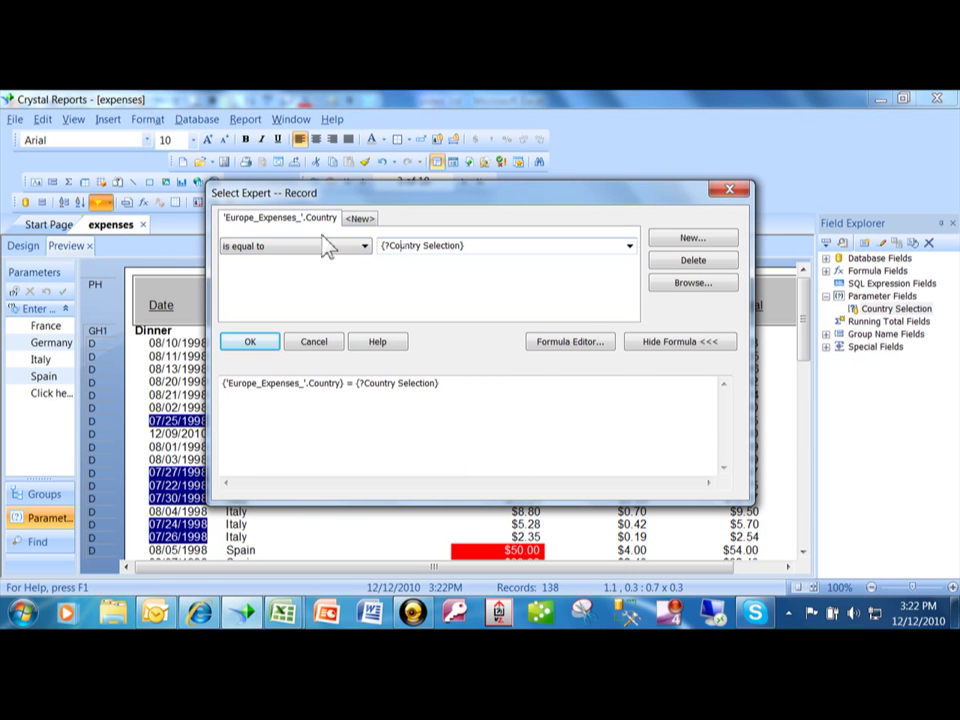
left_click(313, 342)
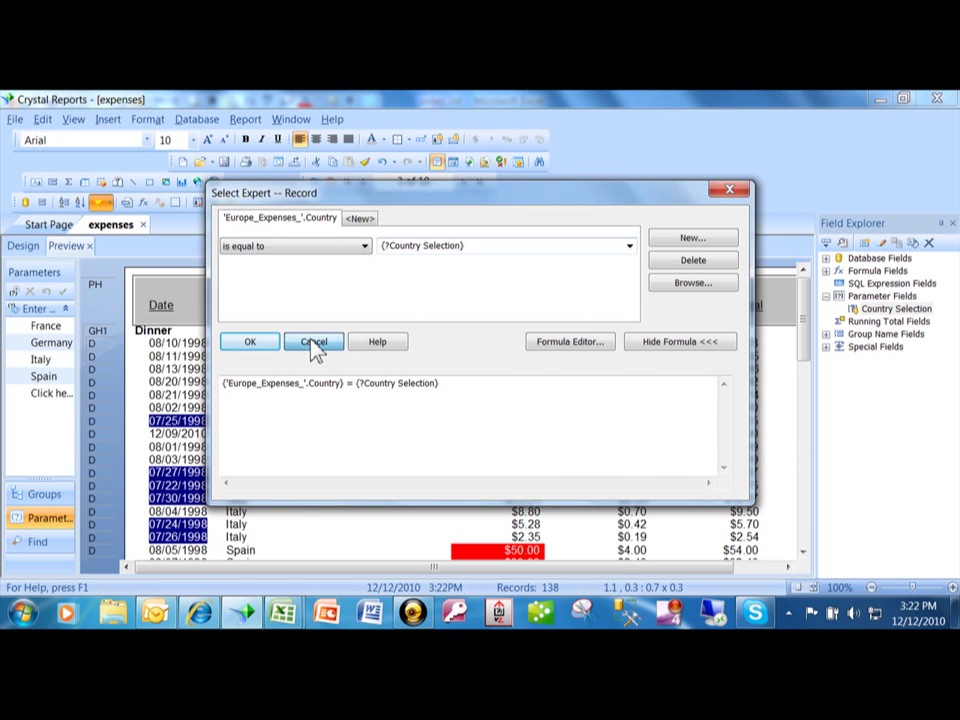